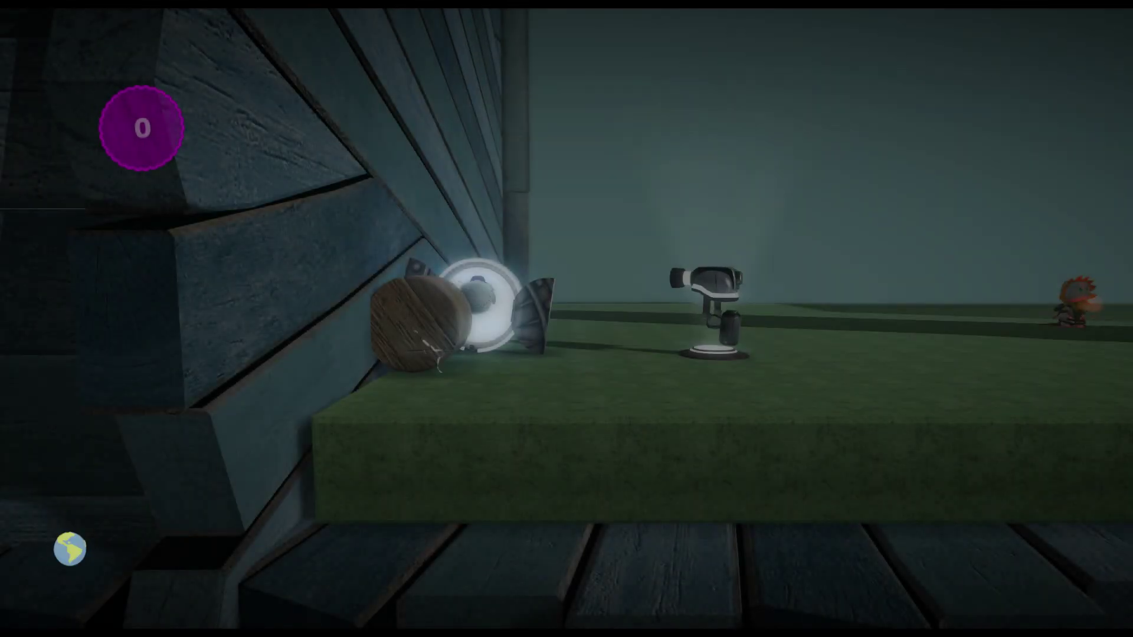
Run and leap right into the boss arena toward the green wall, then pause the game.
key("Right")
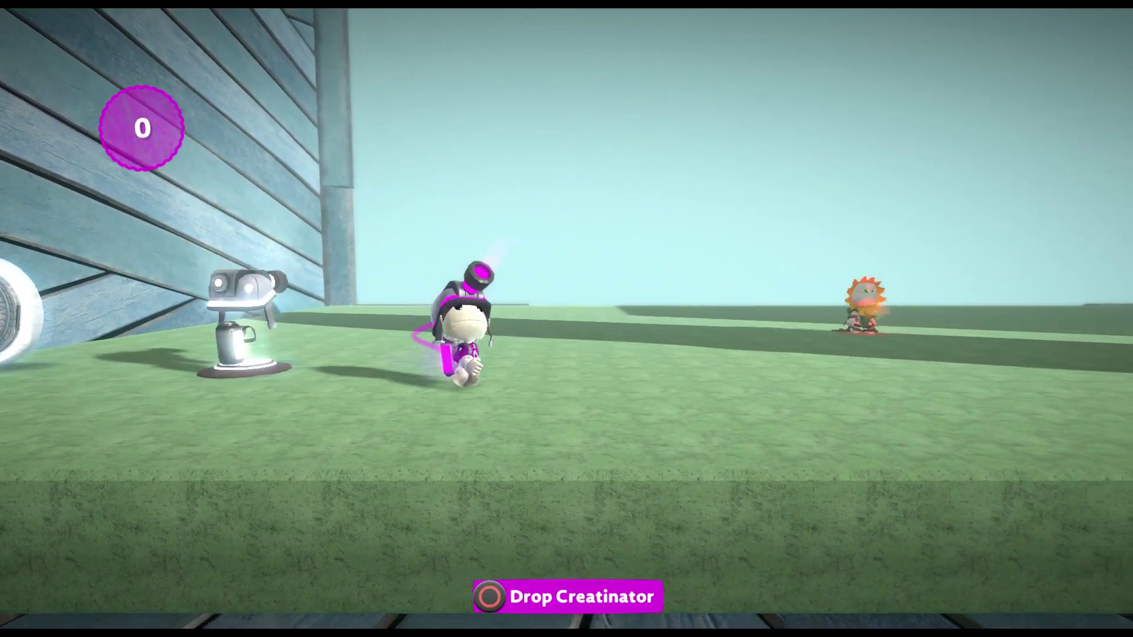
key("space")
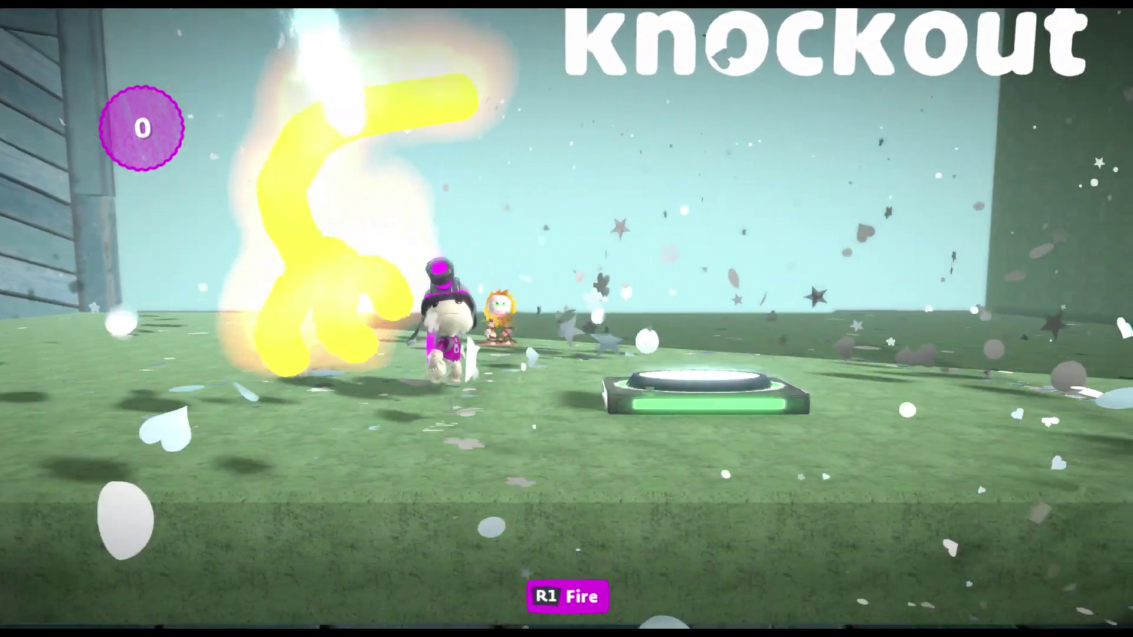
key("Right")
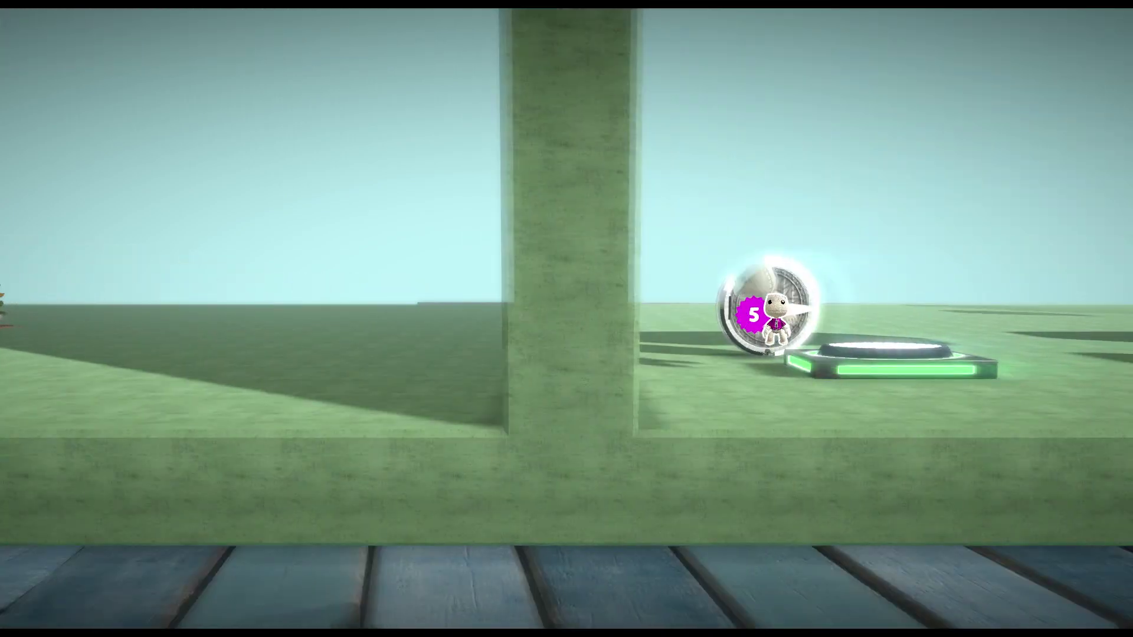
key("Escape")
Resume, pick up the Creatinator again and run right to fight the boss.
key("Return")
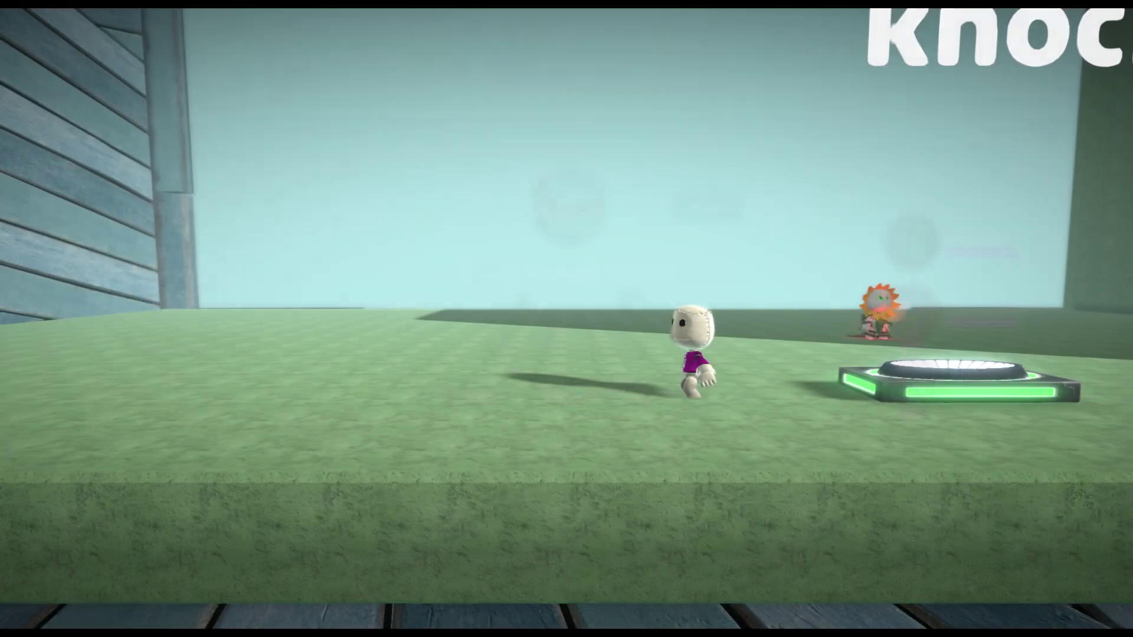
key("Left")
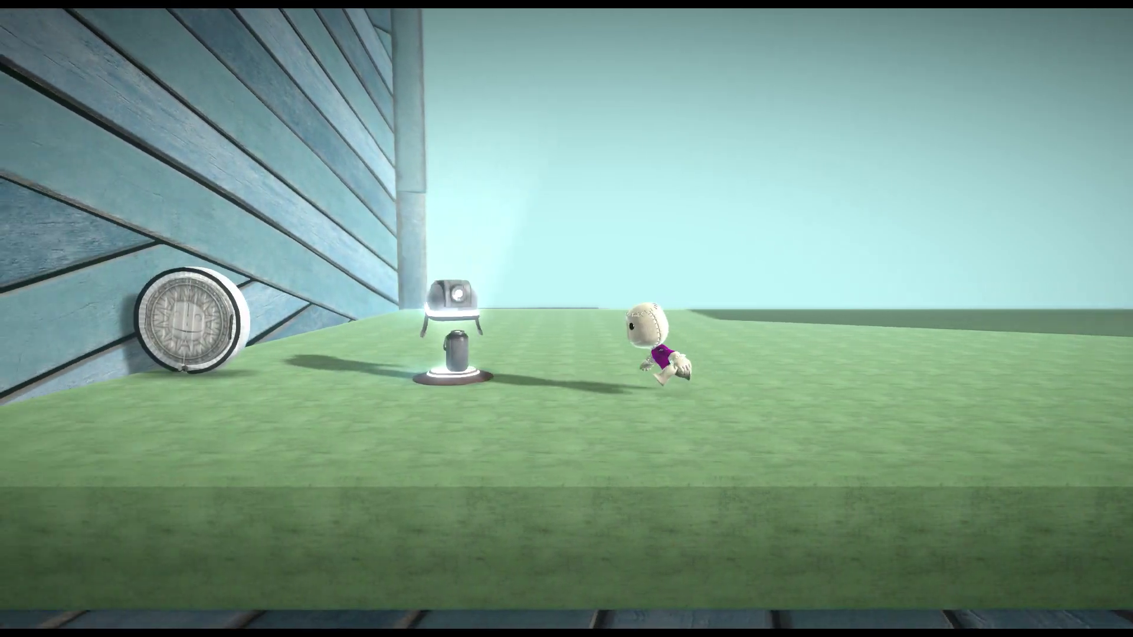
key("Right")
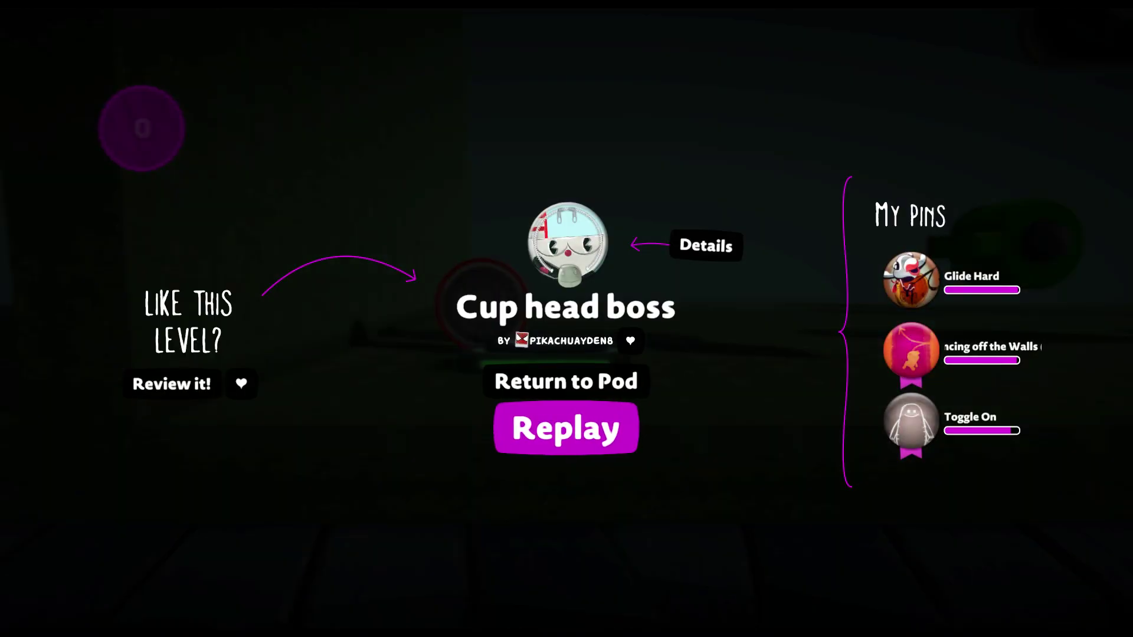
Return to the pod, then open and close the Cup head boss level details.
key("Return")
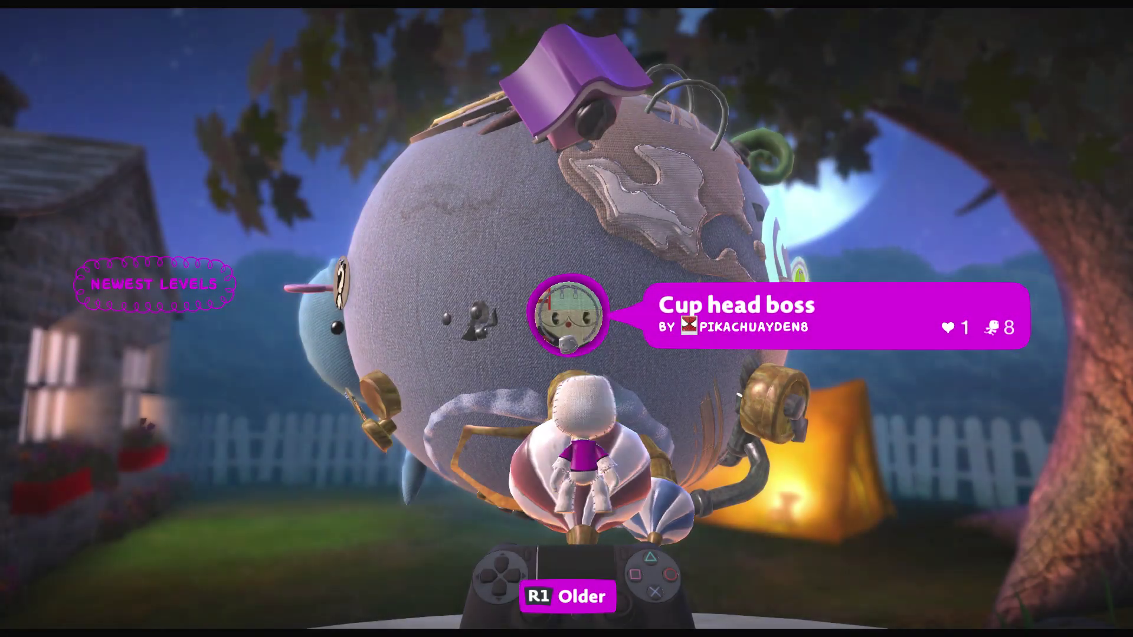
key("s")
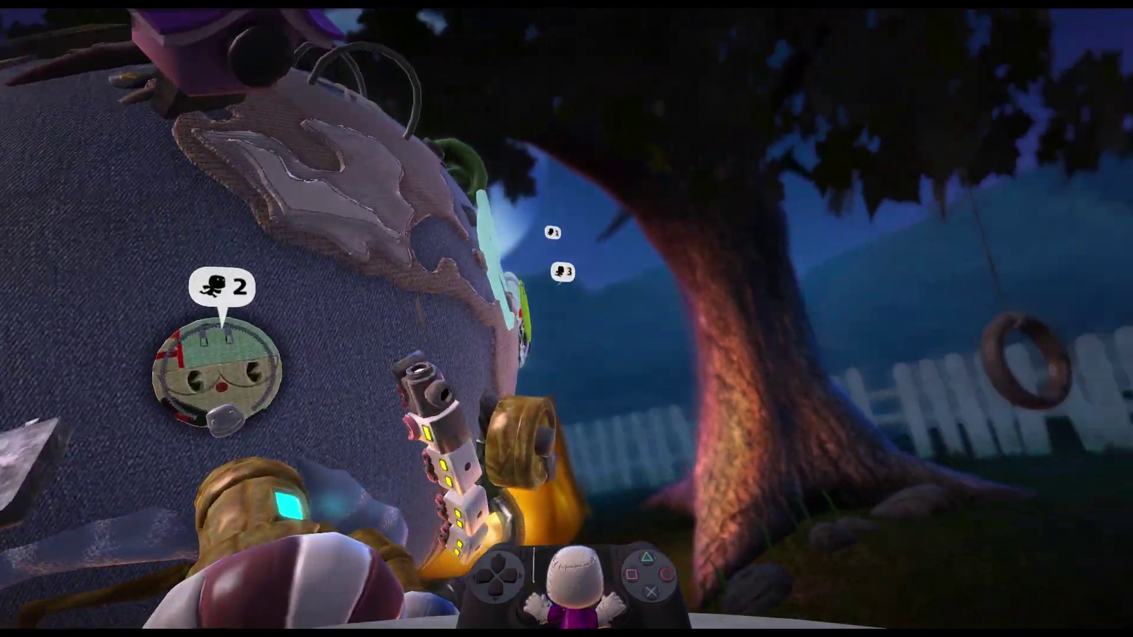
key("Escape")
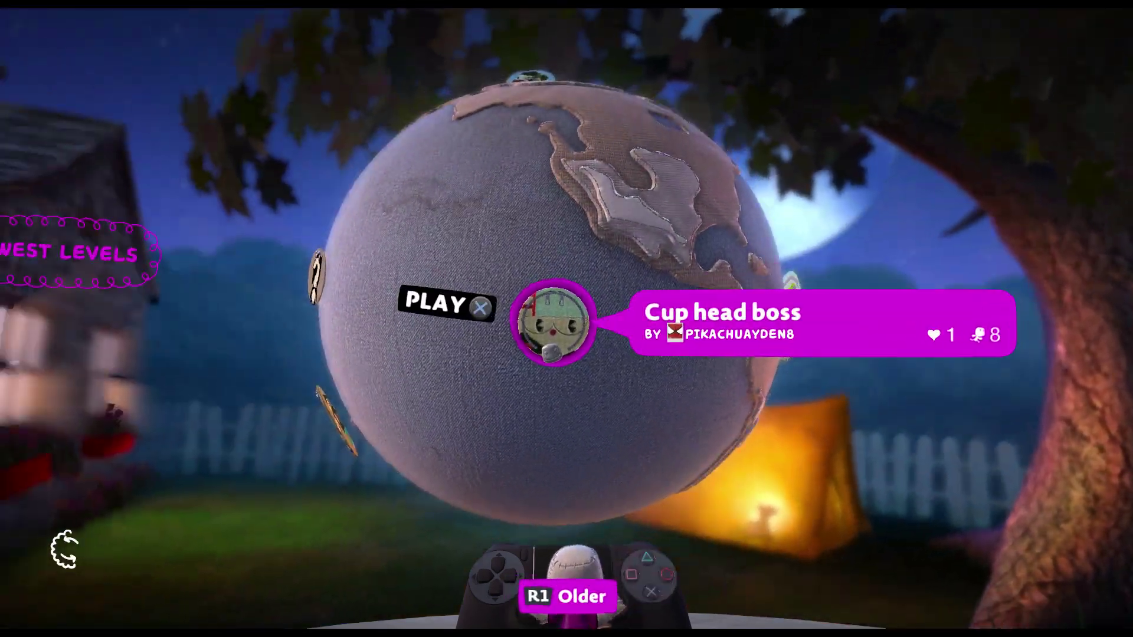